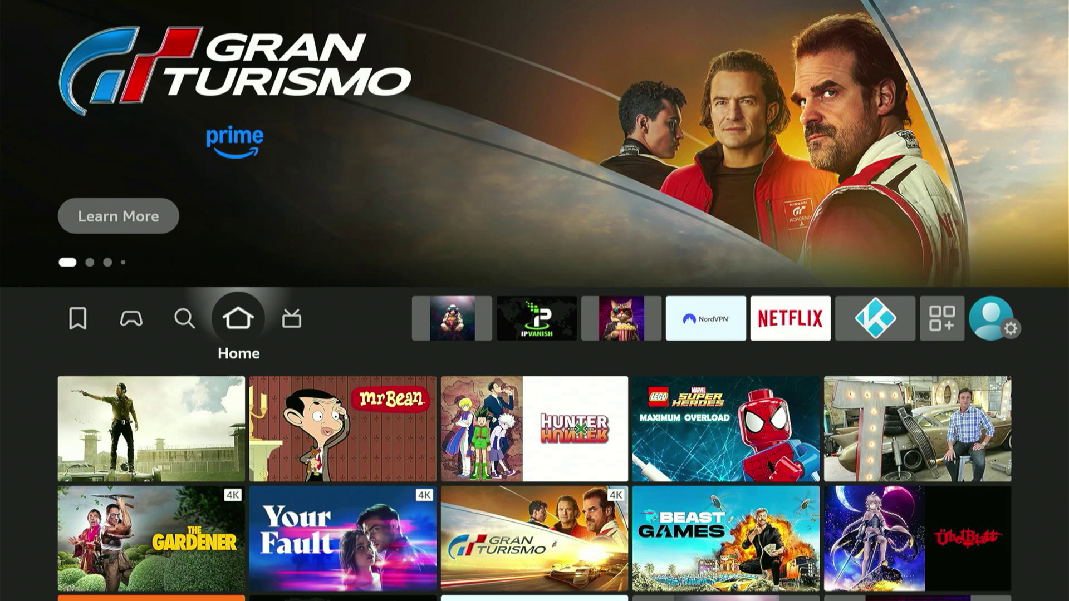
Turn on Install unknown apps for Unlinked in My Fire TV > Developer options, then go Home.
key(Right)
key(Right)
key(Right)
key(Right)
key(Right)
key(Right)
key(Right)
key(Right)
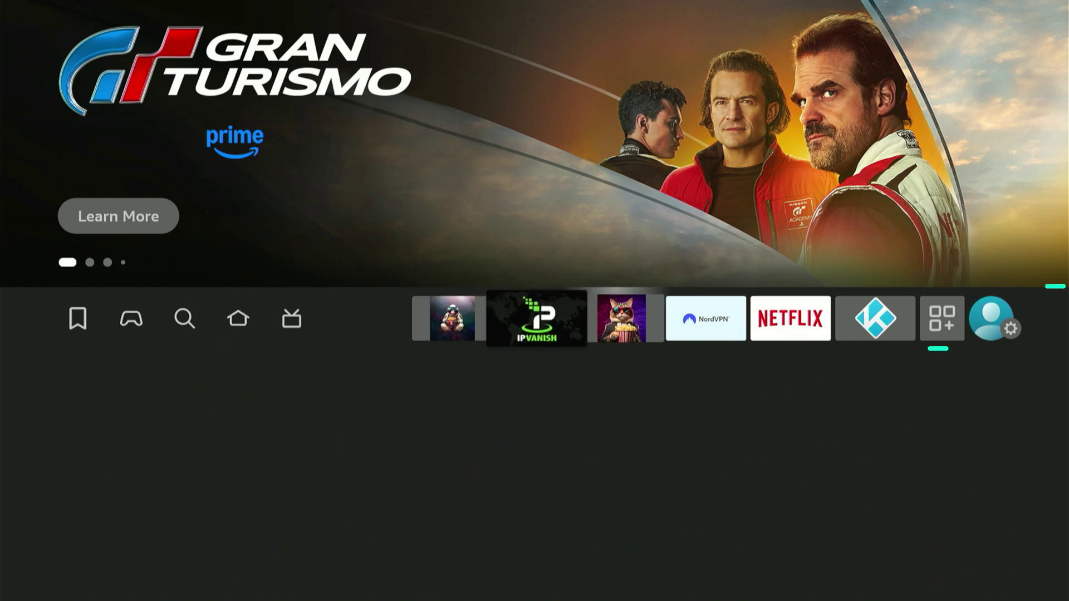
key(Right)
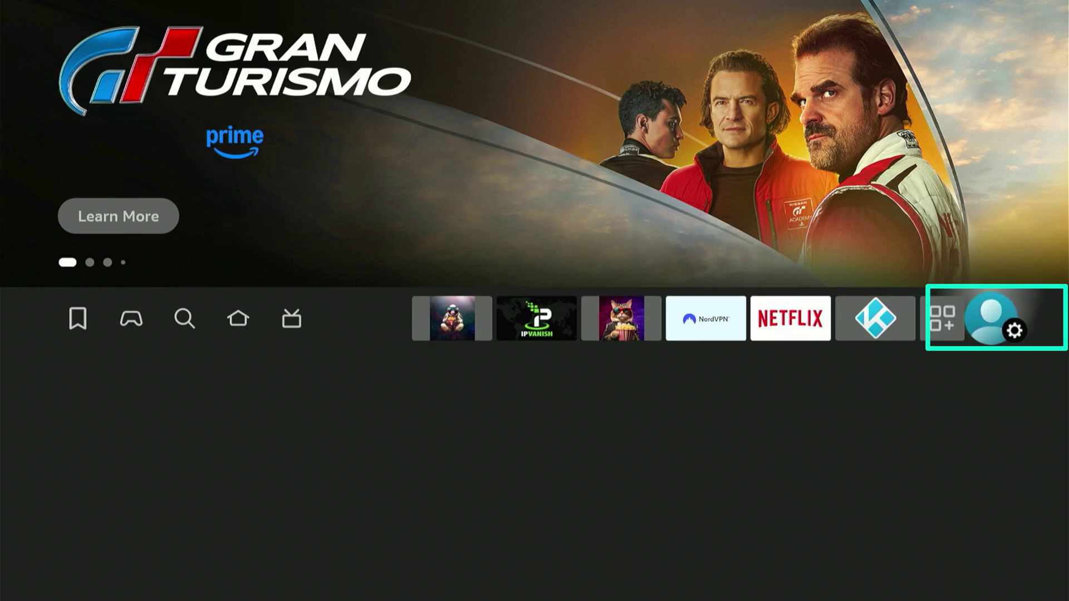
key(Down)
key(Down)
key(Down)
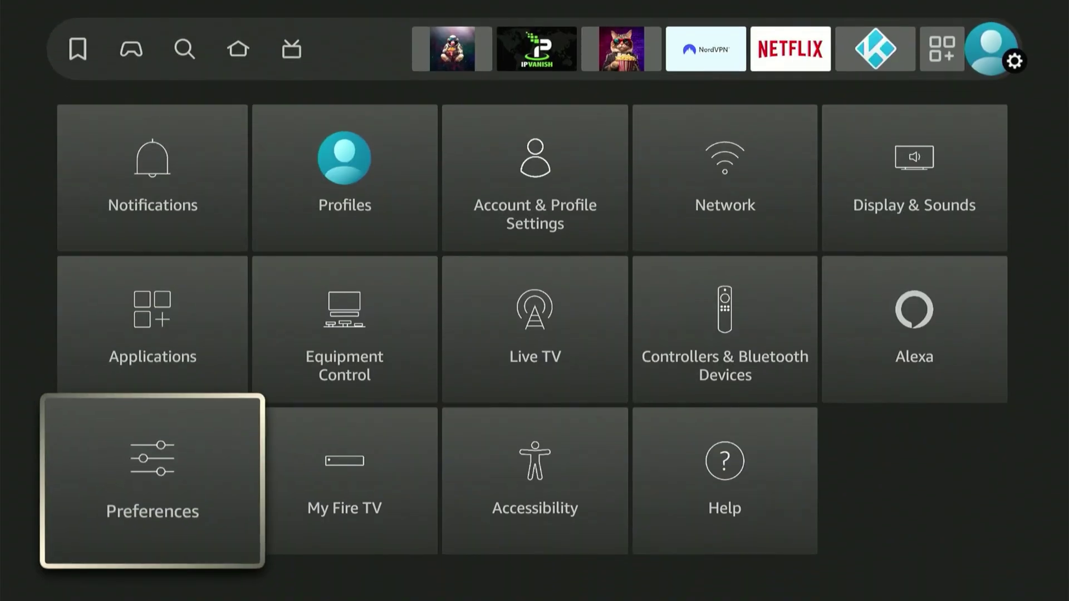
key(Right)
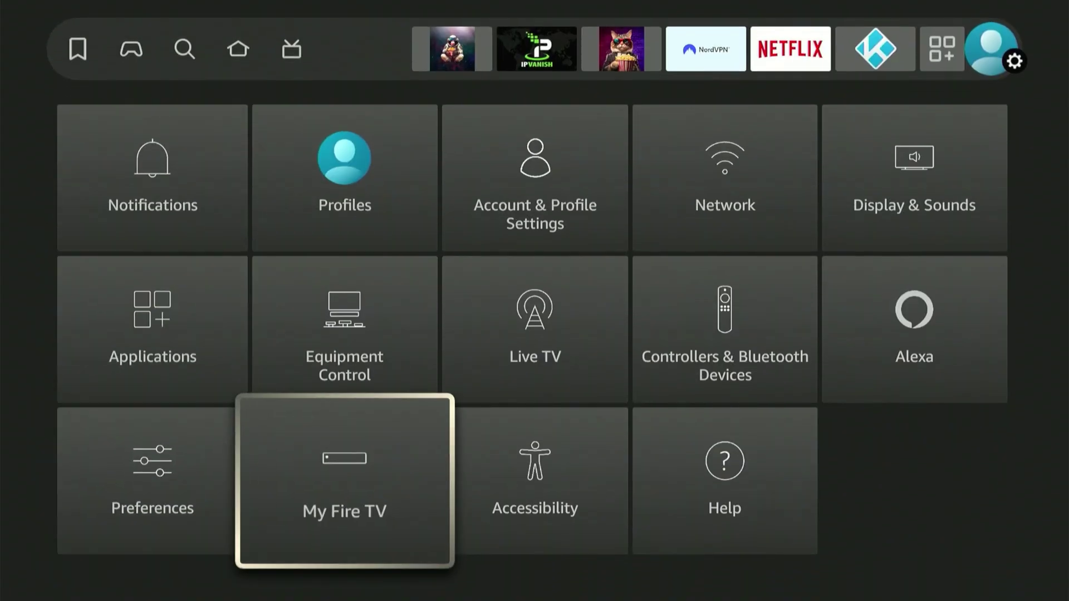
key(Return)
key(Up)
key(Return)
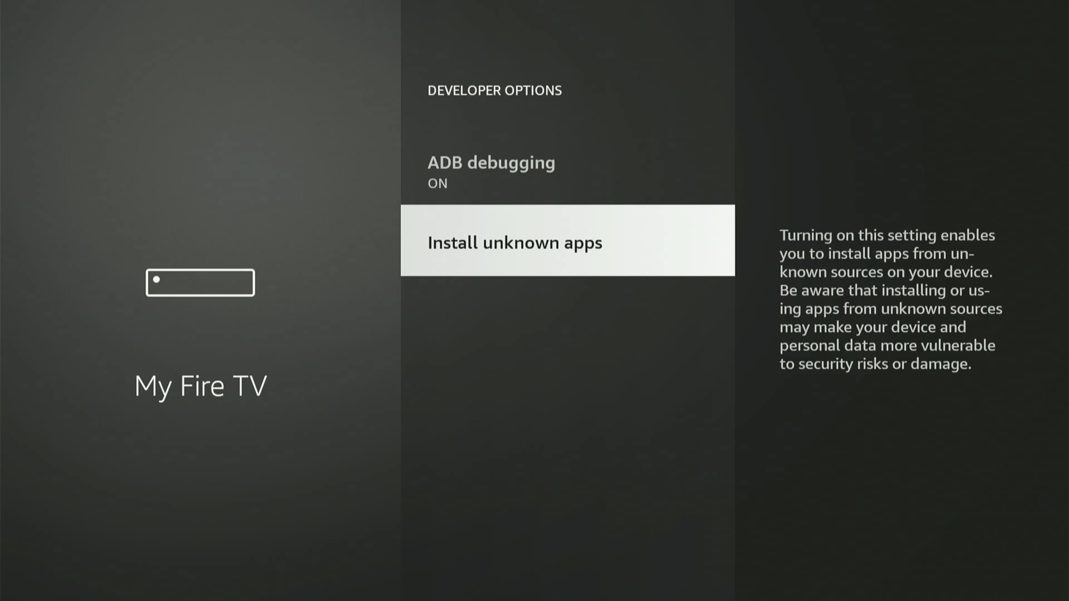
key(Return)
key(Down)
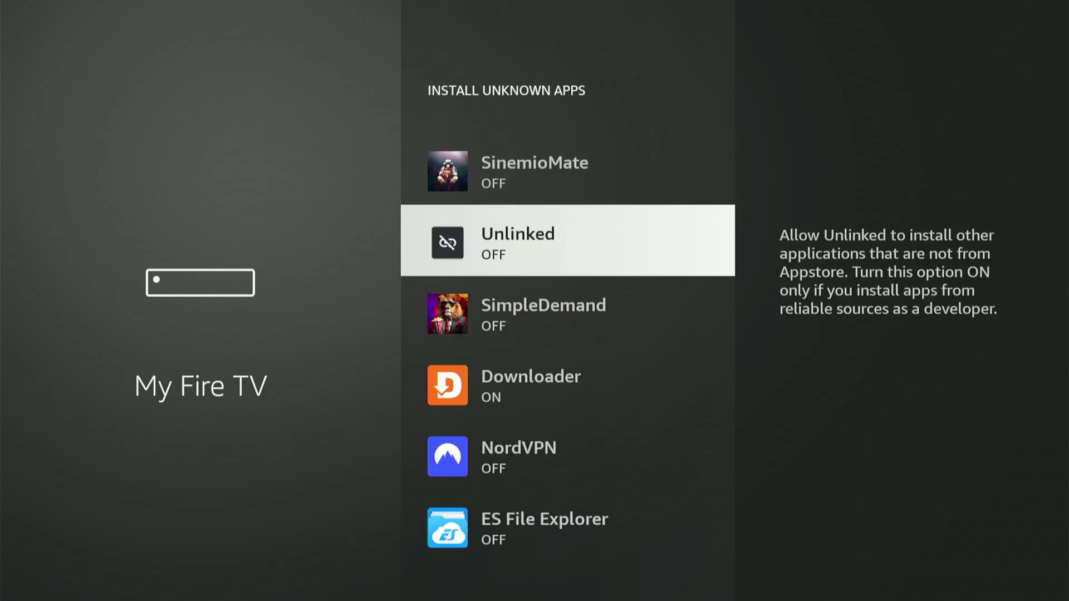
key(Return)
key(Home)
Launch the Unlinked tile from the full Your Apps & Channels list.
key(Right)
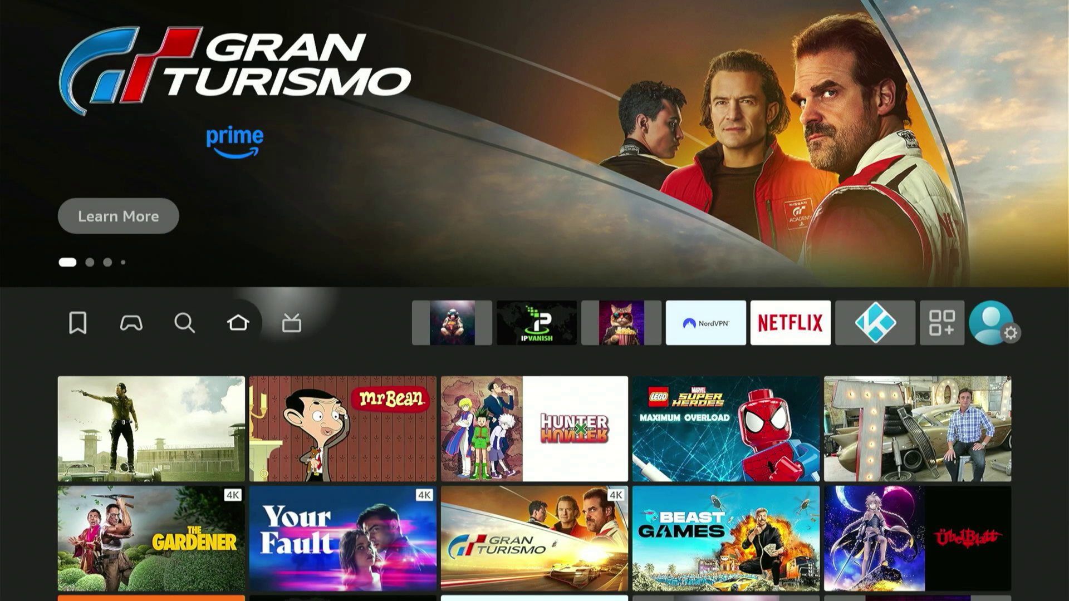
key(Right)
key(Right)
key(Right)
key(Right)
key(Right)
key(Right)
key(Right)
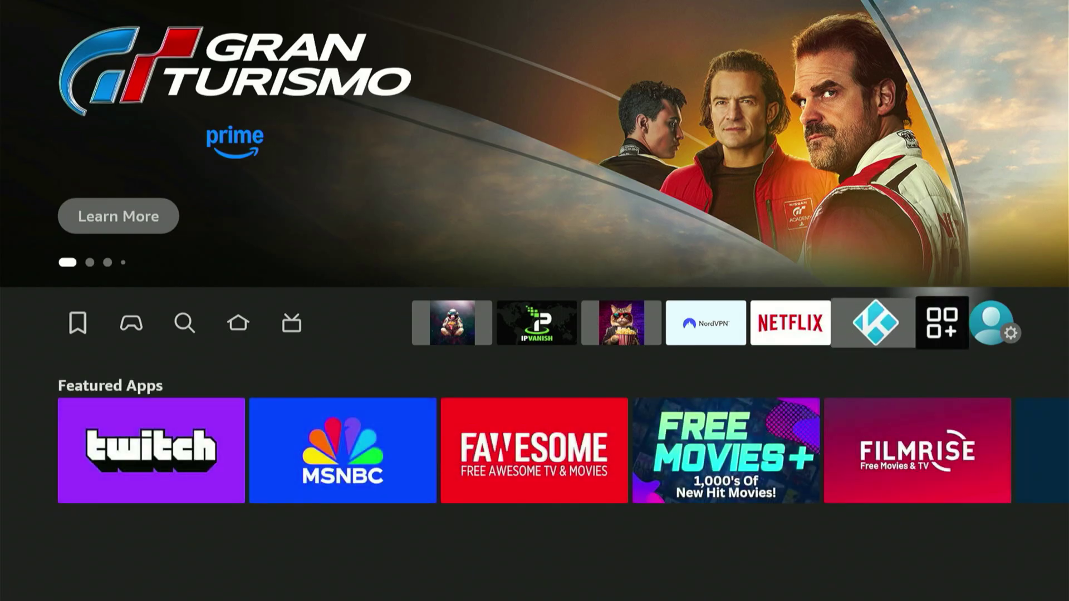
key(Return)
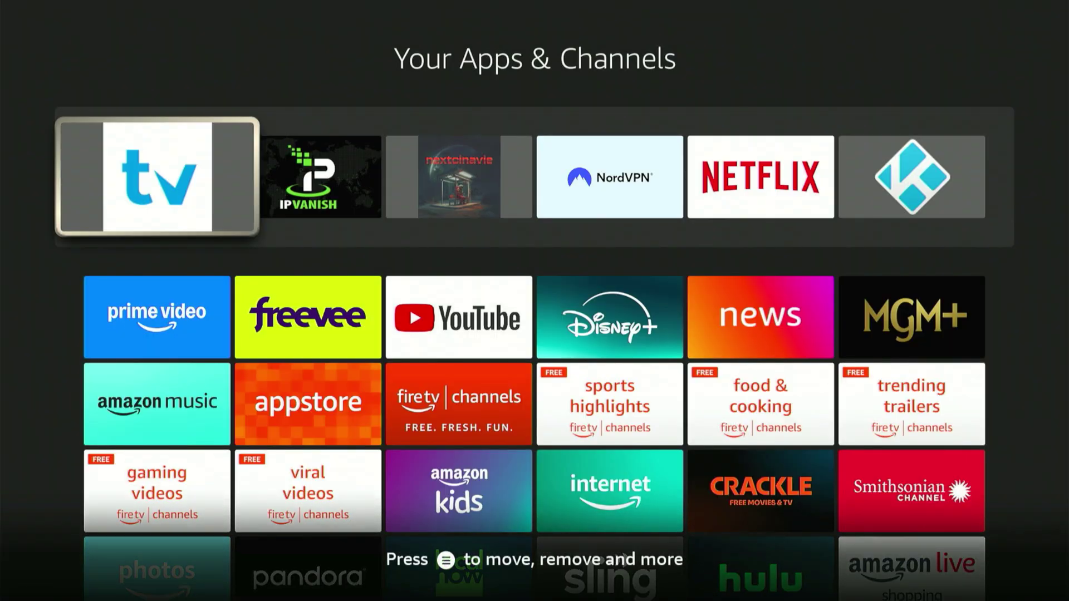
key(Down)
key(Down)
key(Down)
key(Down)
key(Down)
key(Down)
key(Right)
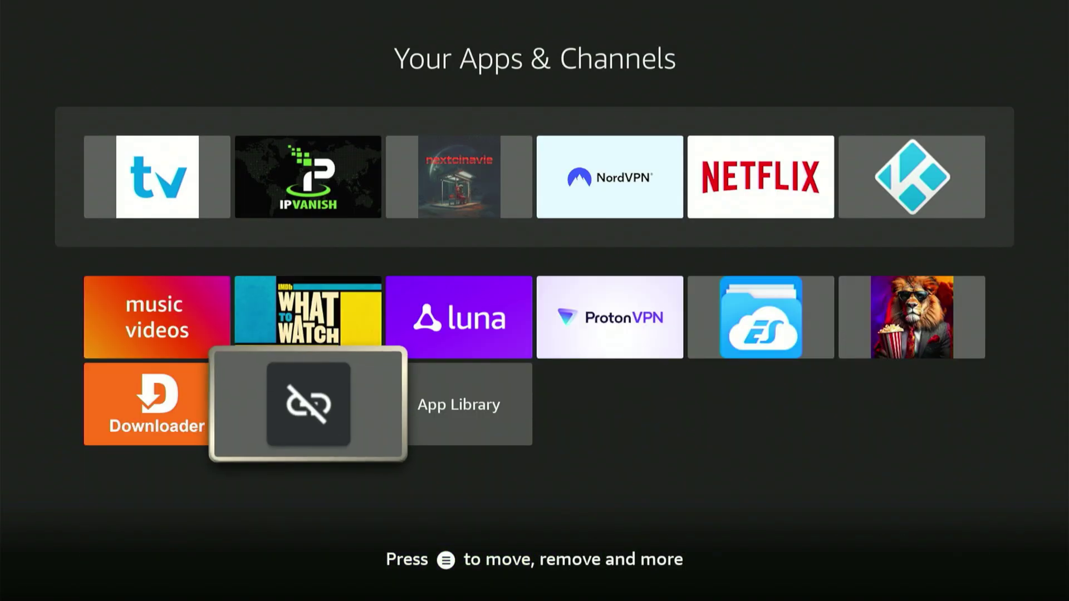
key(Return)
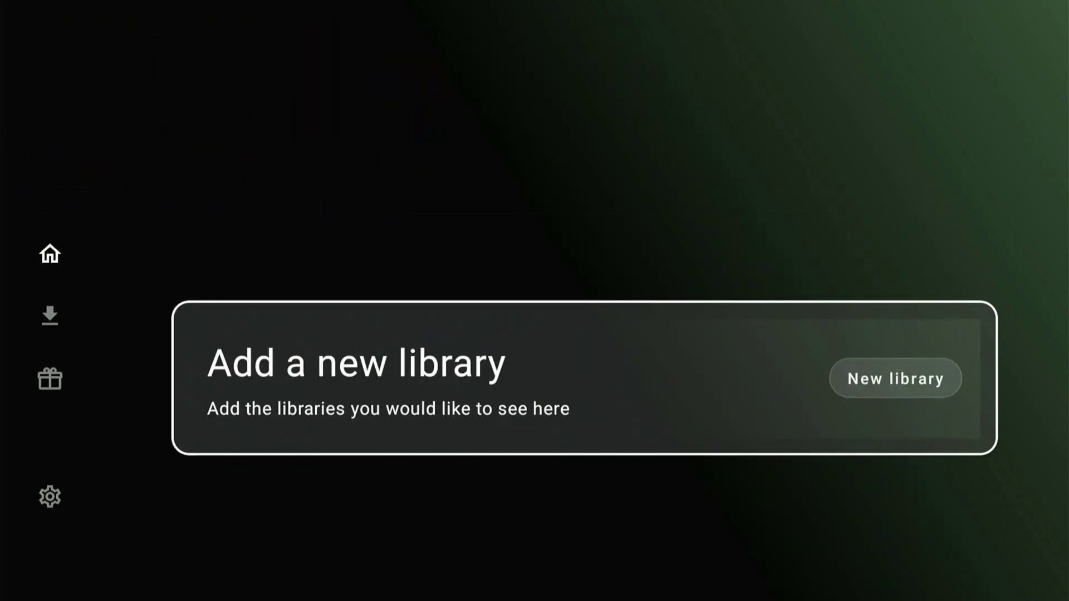
Start a new library and spell 'fire' on the on-screen keyboard.
key(Return)
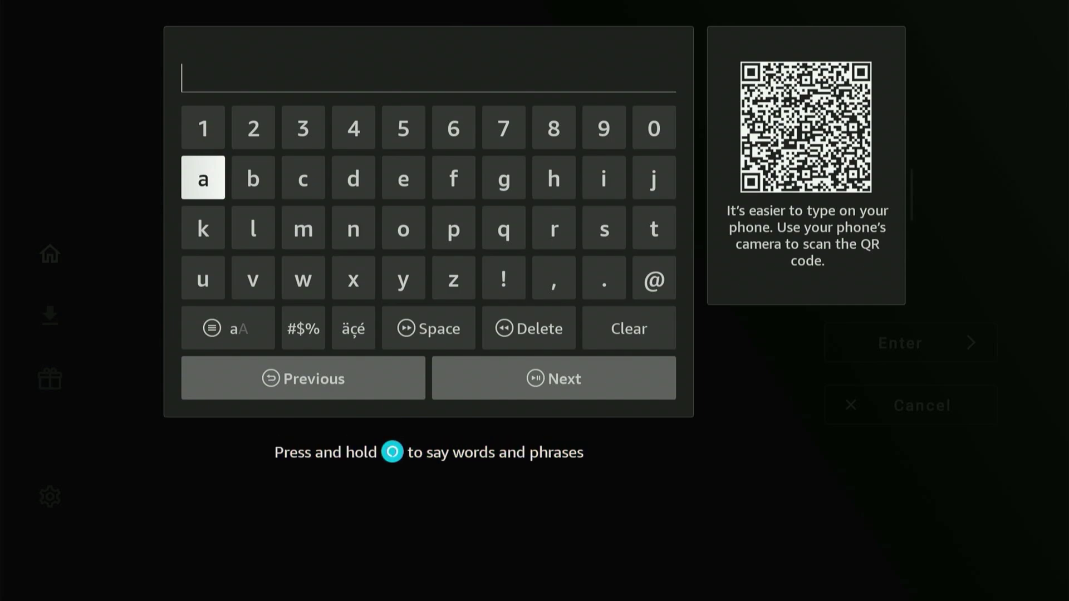
key(Right)
key(Right)
key(Right)
key(Right)
key(Right)
key(Return)
key(Right)
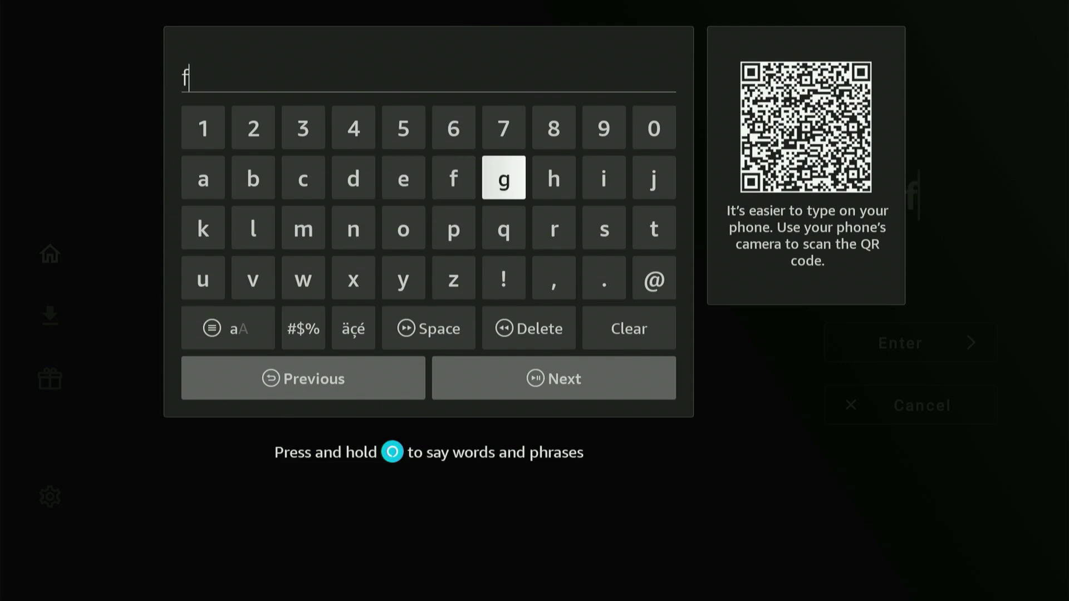
key(Right)
key(Right)
key(Return)
key(Left)
key(Down)
key(Down)
key(Left)
key(Left)
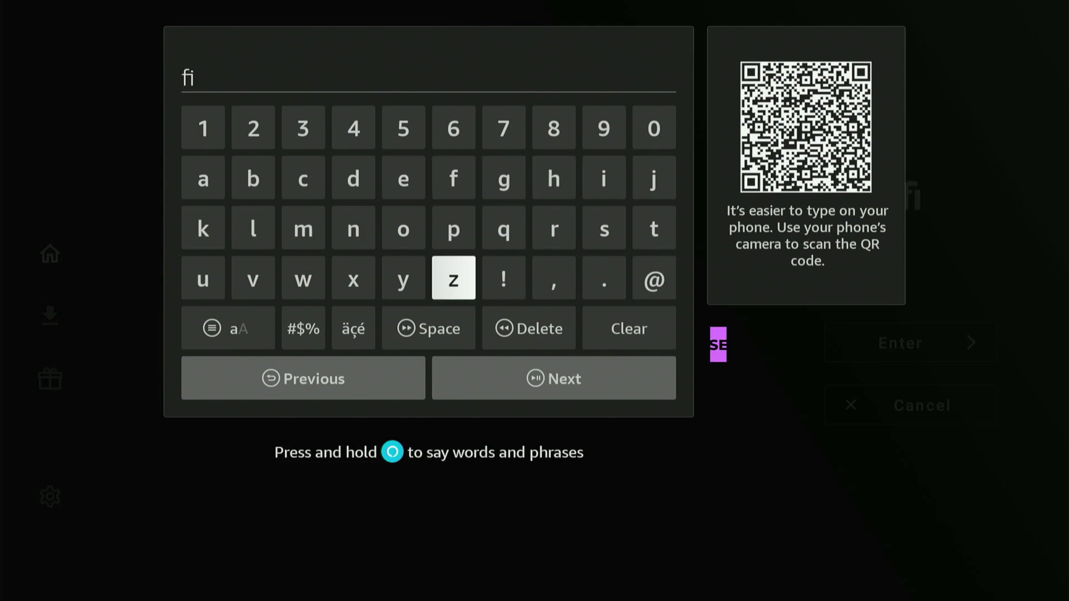
key(Right)
key(Right)
key(Right)
key(Up)
key(Left)
key(Return)
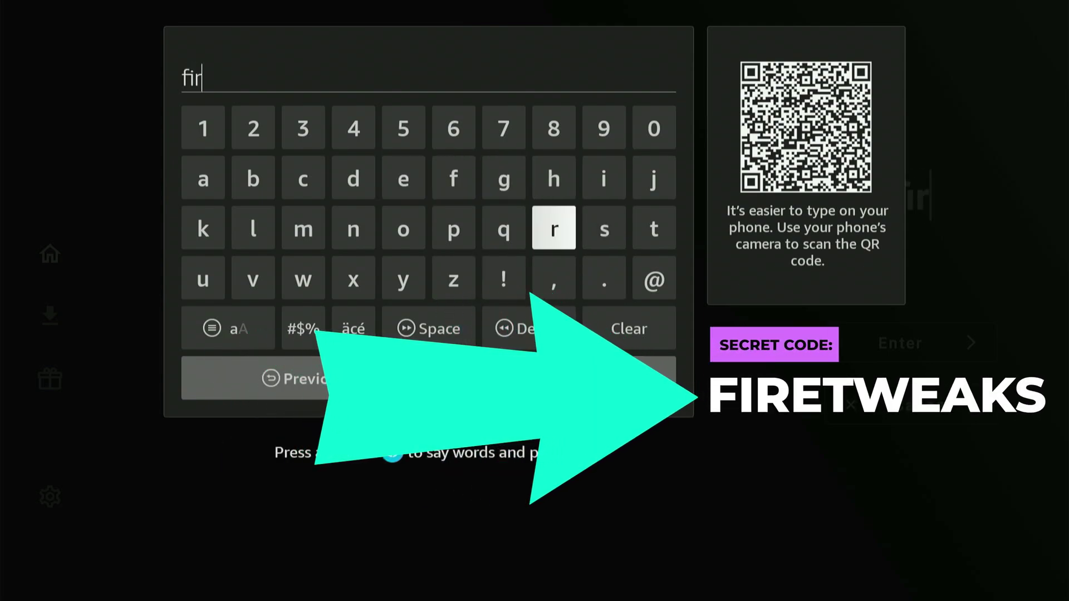
key(Left)
key(Up)
key(Right)
key(Left)
key(Left)
Complete the library code as 'firetweaks' and submit it with Next.
key(Left)
key(Left)
key(Right)
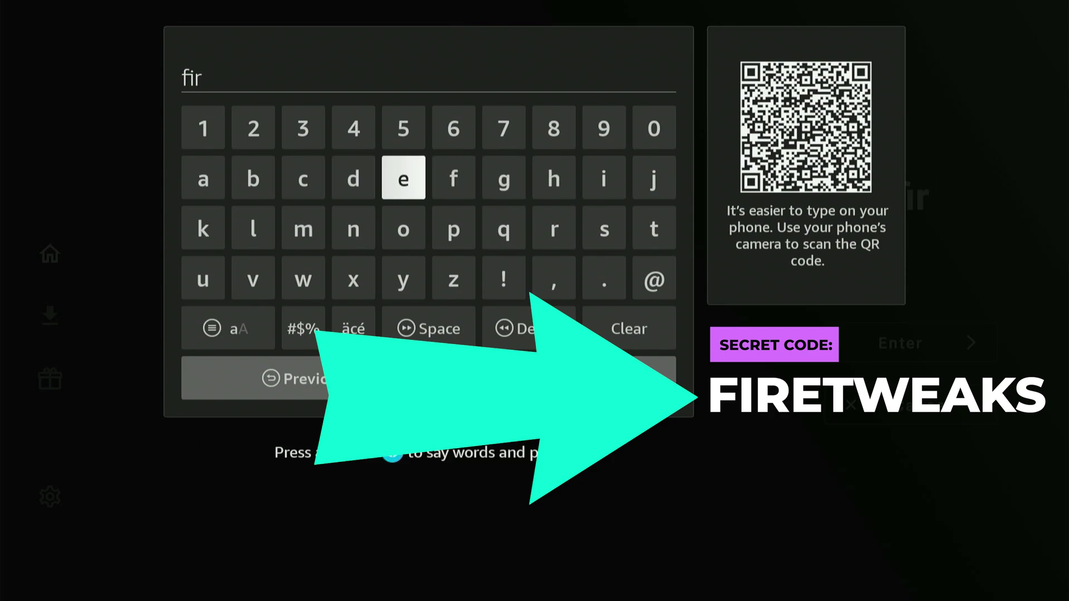
key(Return)
key(Down)
key(Down)
key(Up)
text(t)
key(Left)
key(Left)
key(Left)
key(Left)
key(Left)
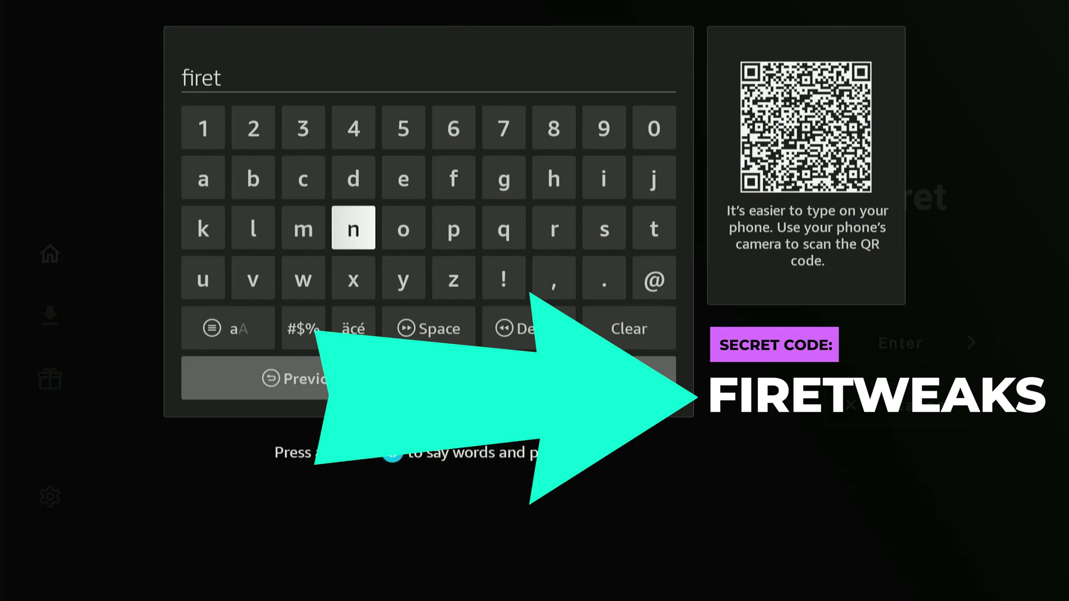
key(Left)
key(Down)
key(Return)
key(Up)
key(Up)
key(Right)
key(Right)
key(Return)
key(Left)
key(Right)
key(Left)
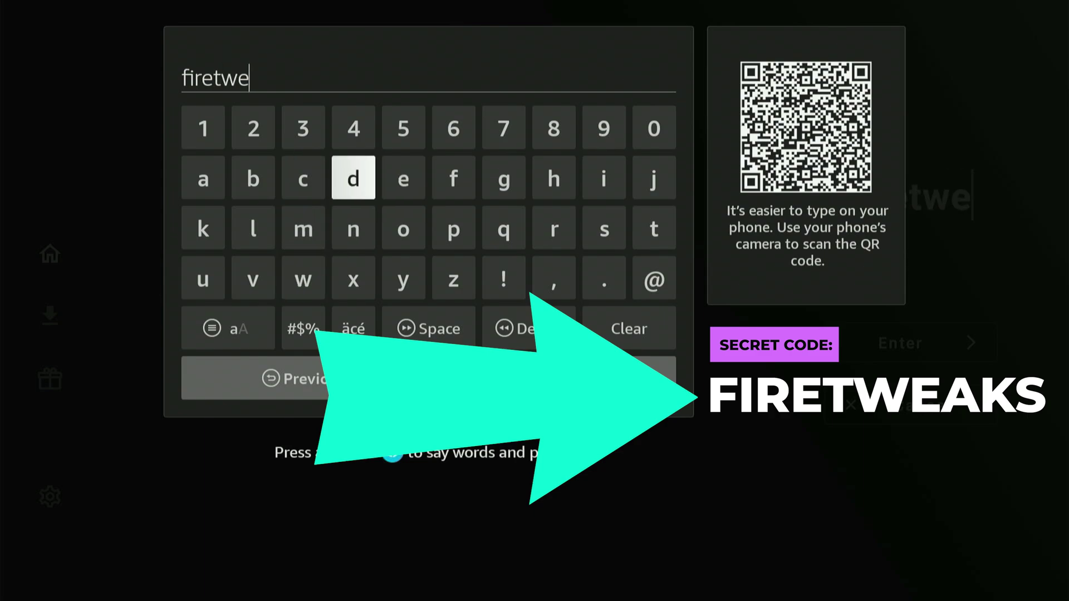
key(Left)
key(Left)
key(Left)
key(Return)
key(Down)
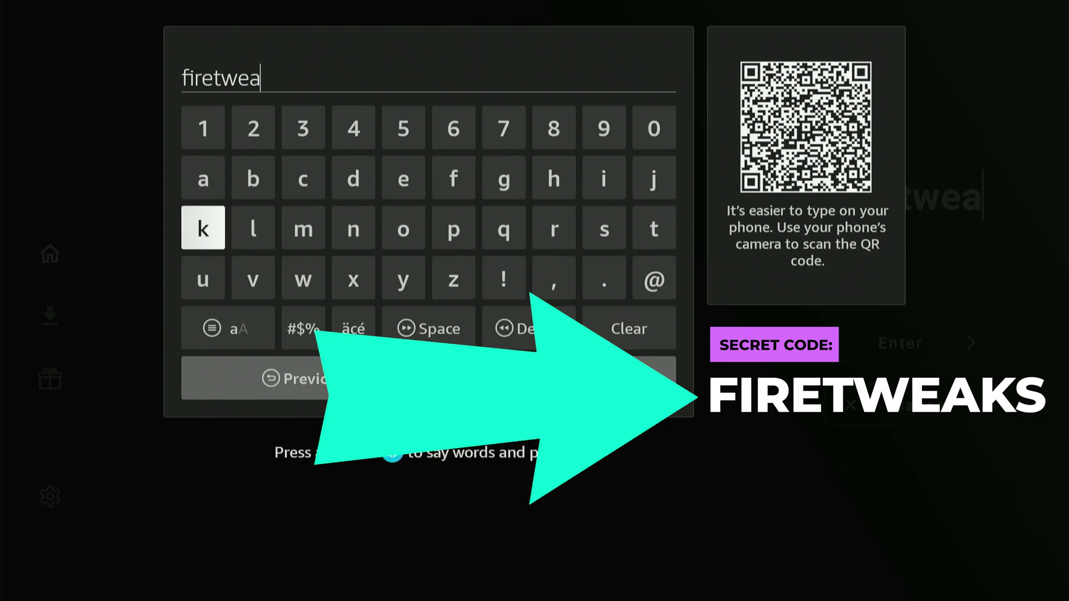
key(Return)
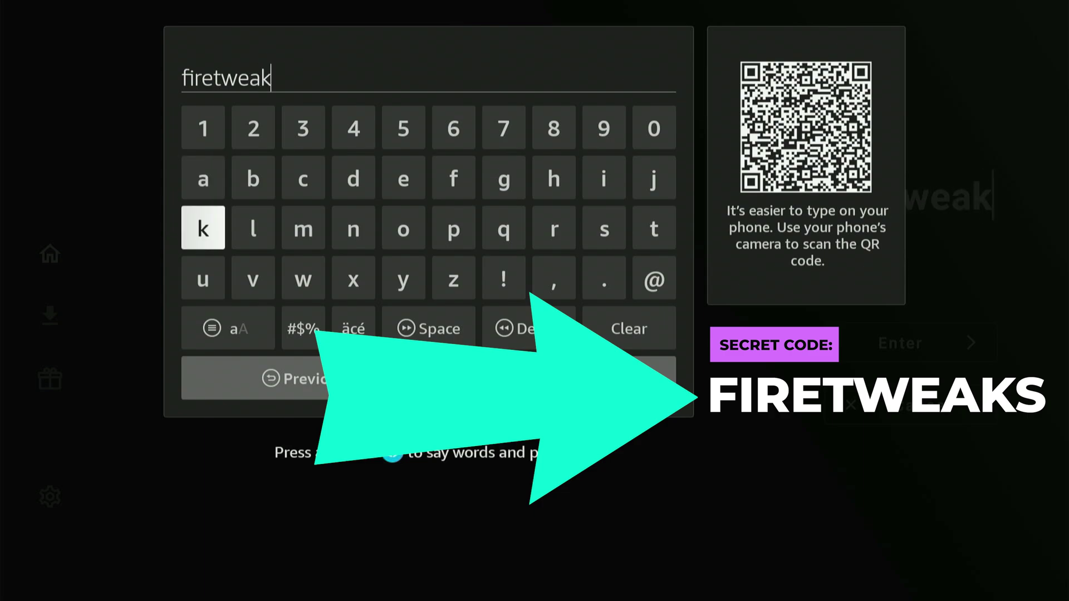
key(Right)
key(Right)
key(Right)
key(Right)
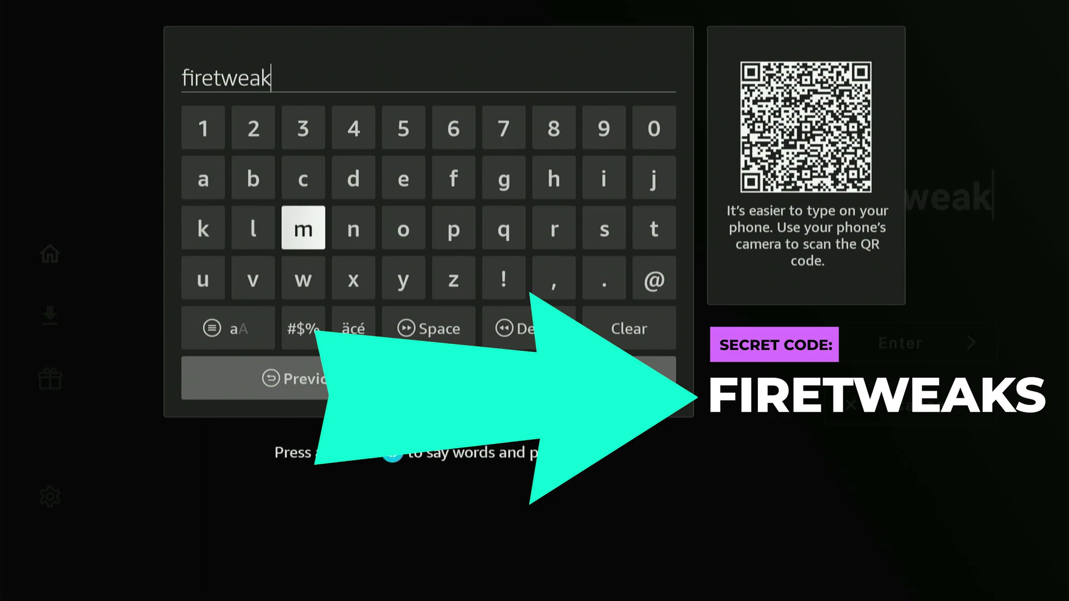
key(Right)
key(Right)
key(Right)
key(Right)
key(Return)
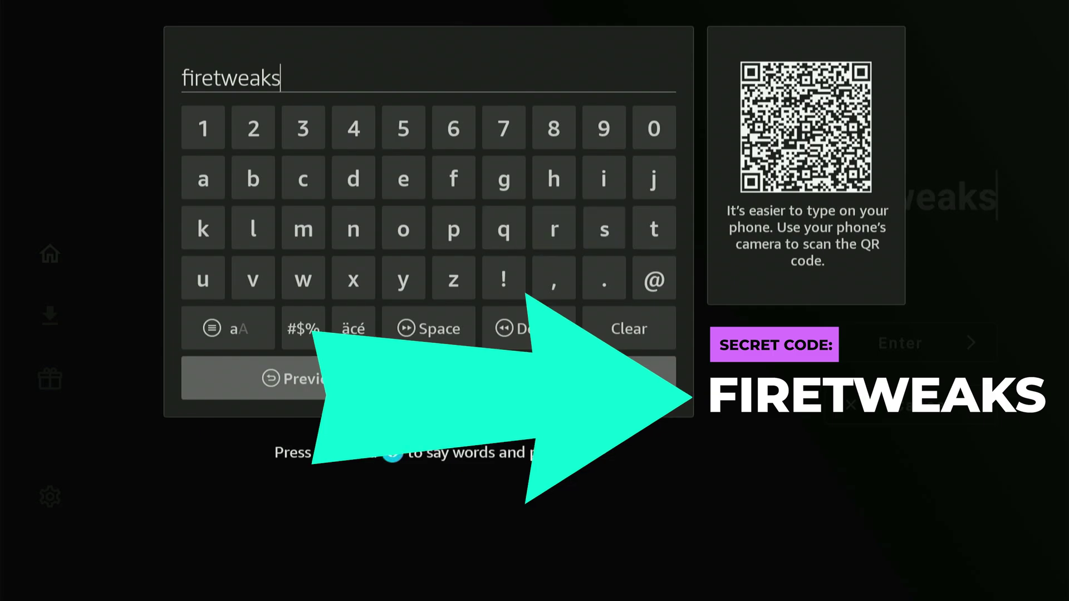
key(Down)
key(Down)
key(Down)
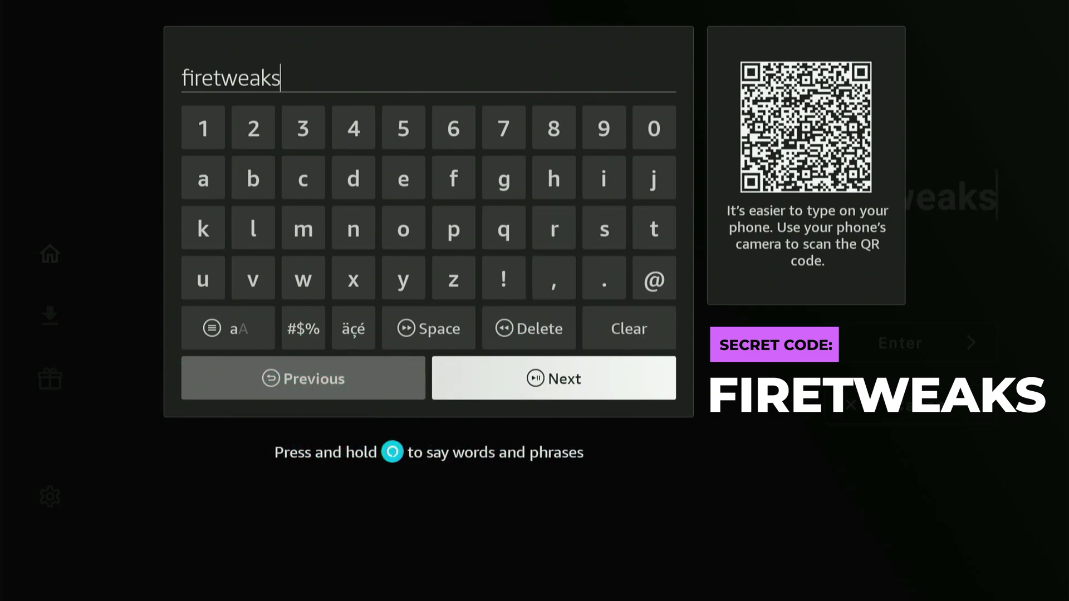
key(Return)
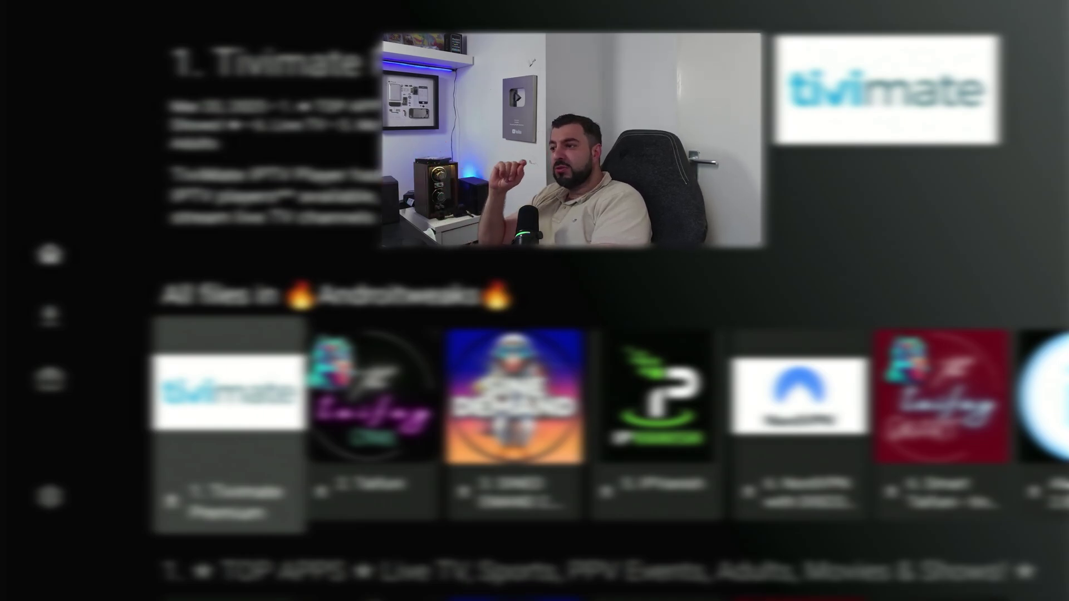
Browse the Androtweaks library's app rows, led by 1. TiviMate Premium.
key(Down)
key(Down)
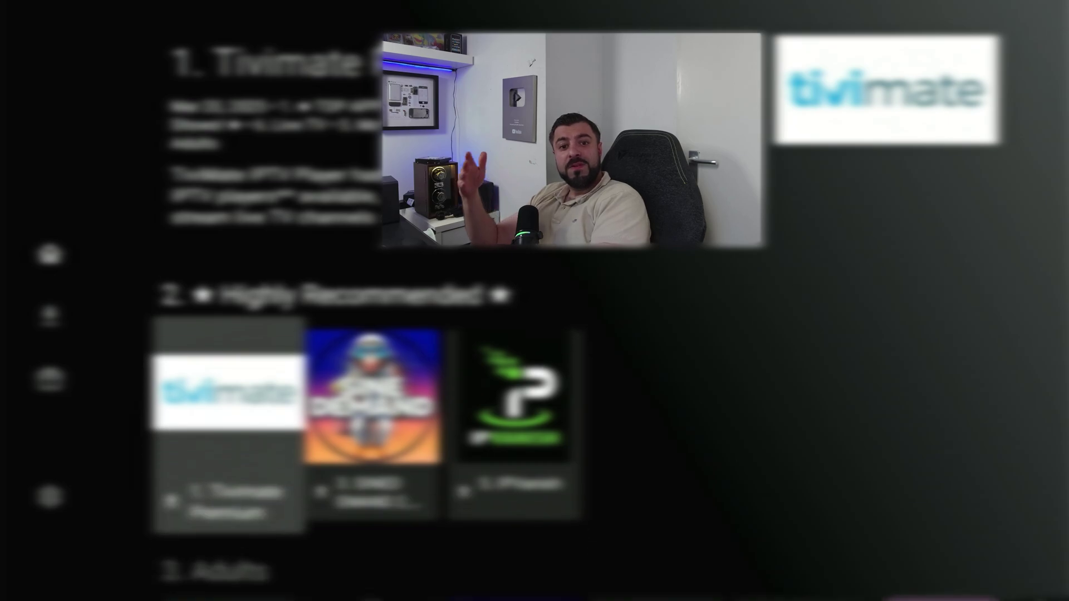